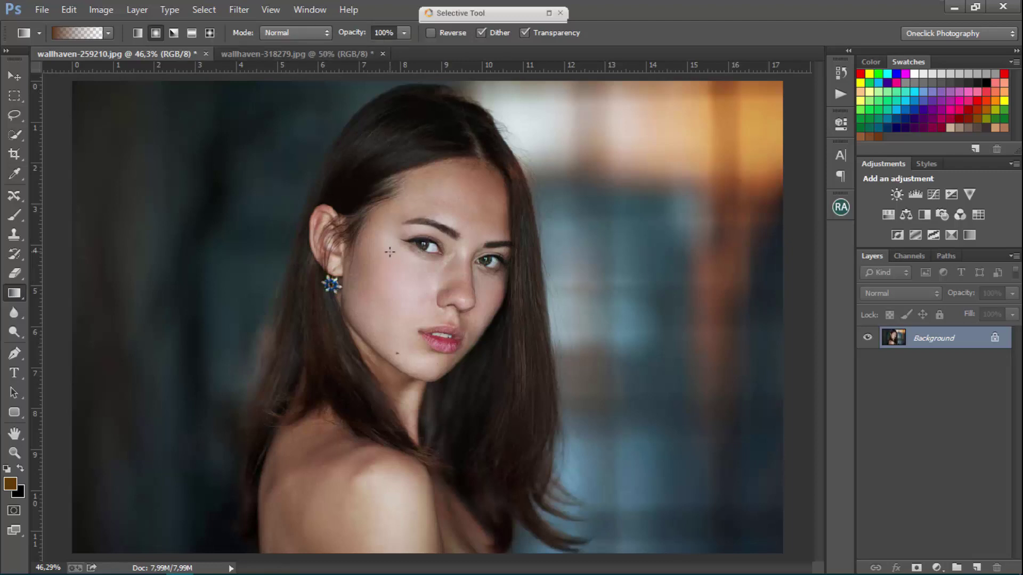
Step: Return to the dark-haired wallhaven-259210.jpg portrait and show the Actions panel
click(322, 52)
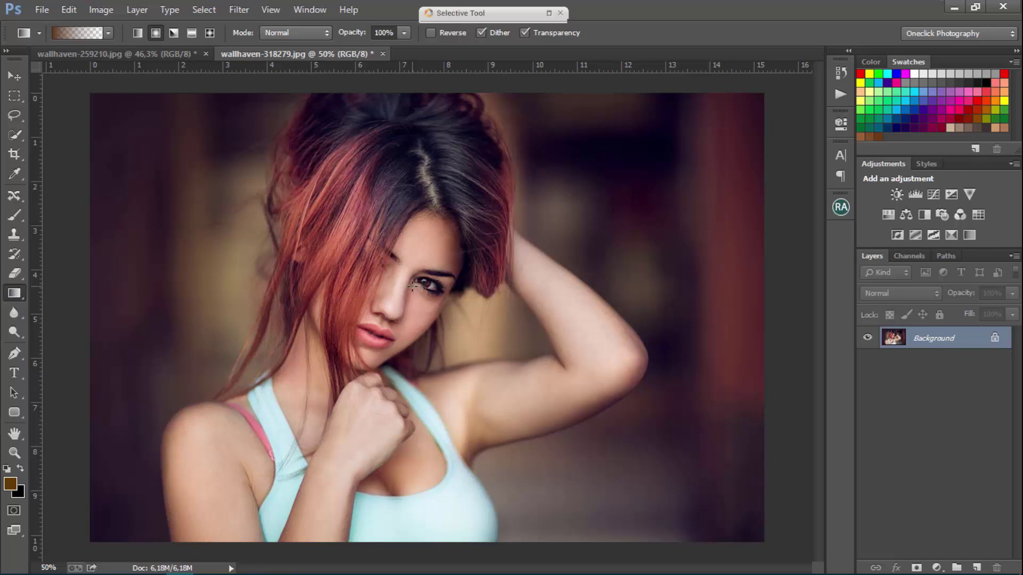
click(181, 56)
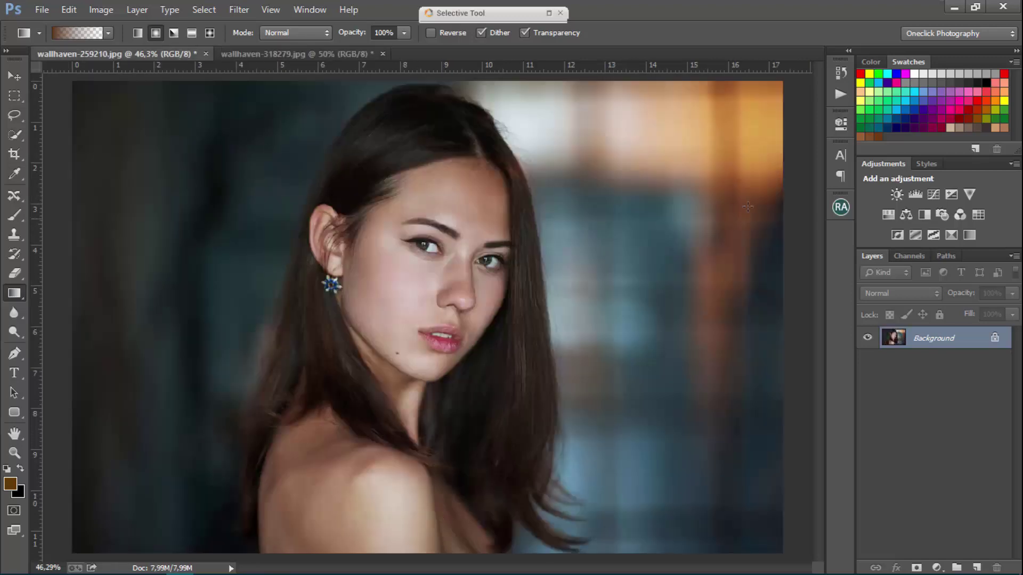
click(840, 97)
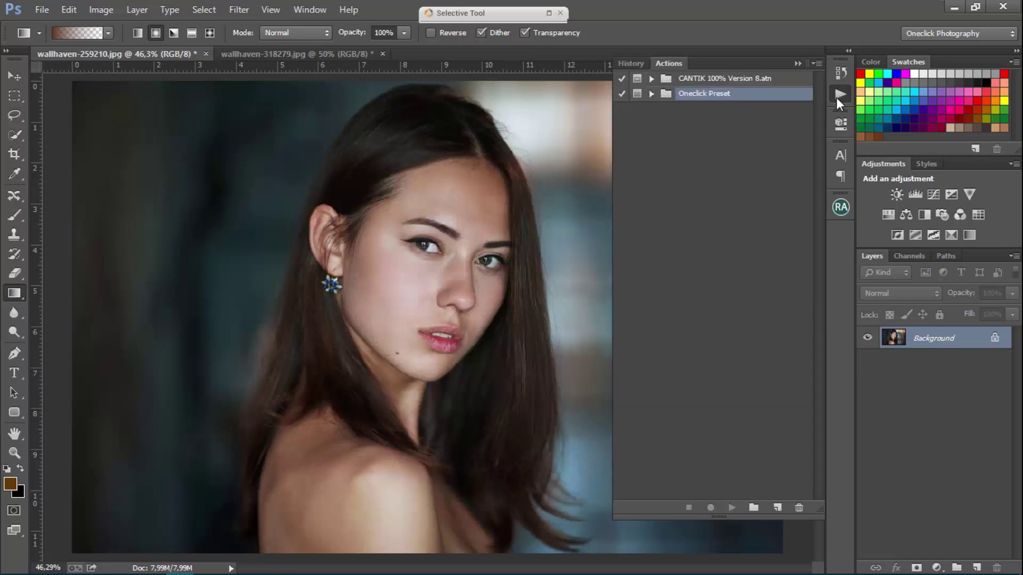
Step: Create a new action set named 'Action 1'
click(755, 508)
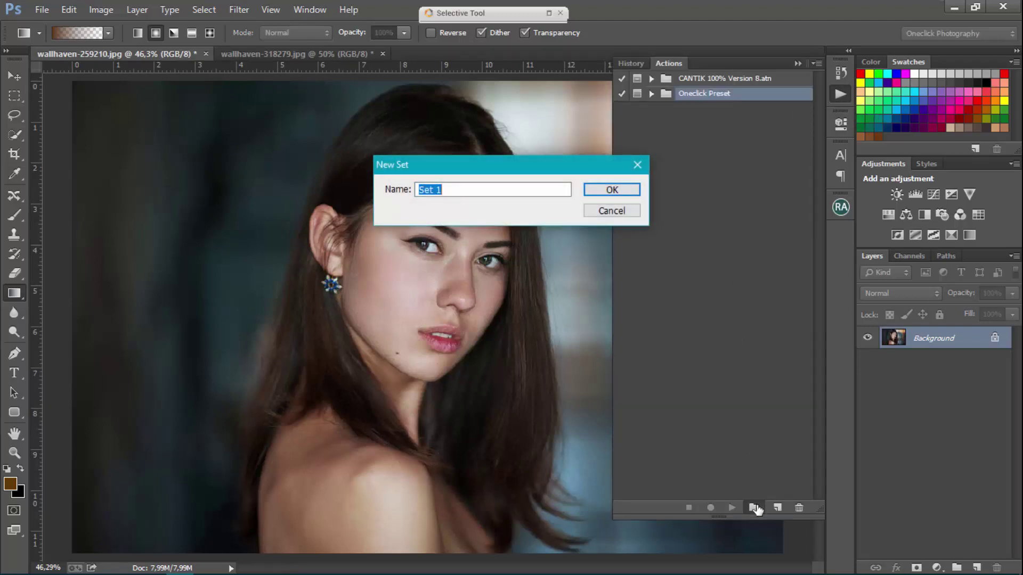
text(Ac)
text(tion )
text(1)
click(626, 190)
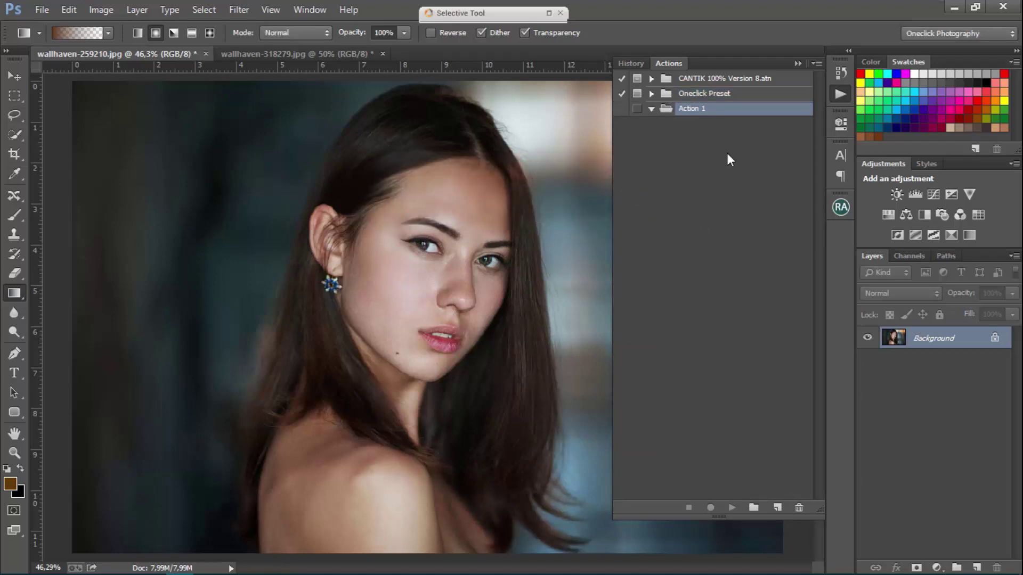
Step: Start recording a new action 'Color grading' with the Ctrl+F2 shortcut
click(779, 509)
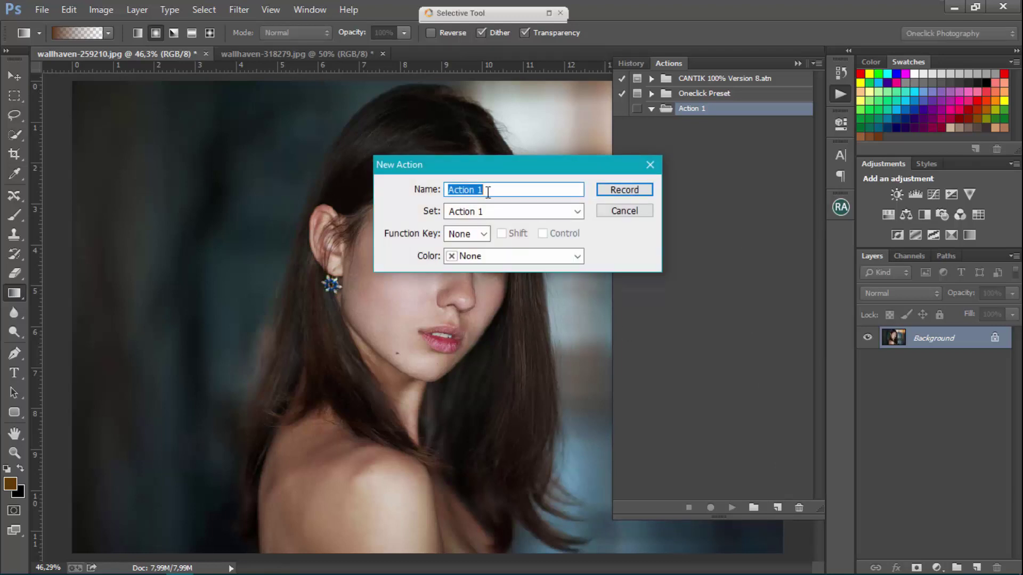
text(Color )
text(gra)
text(ding)
click(483, 234)
click(468, 273)
click(543, 233)
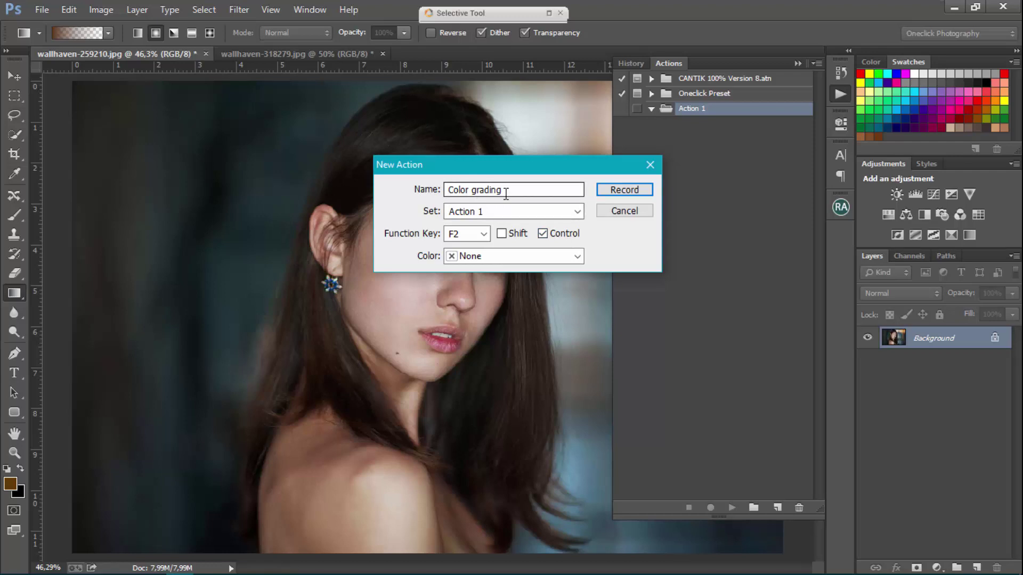
click(620, 194)
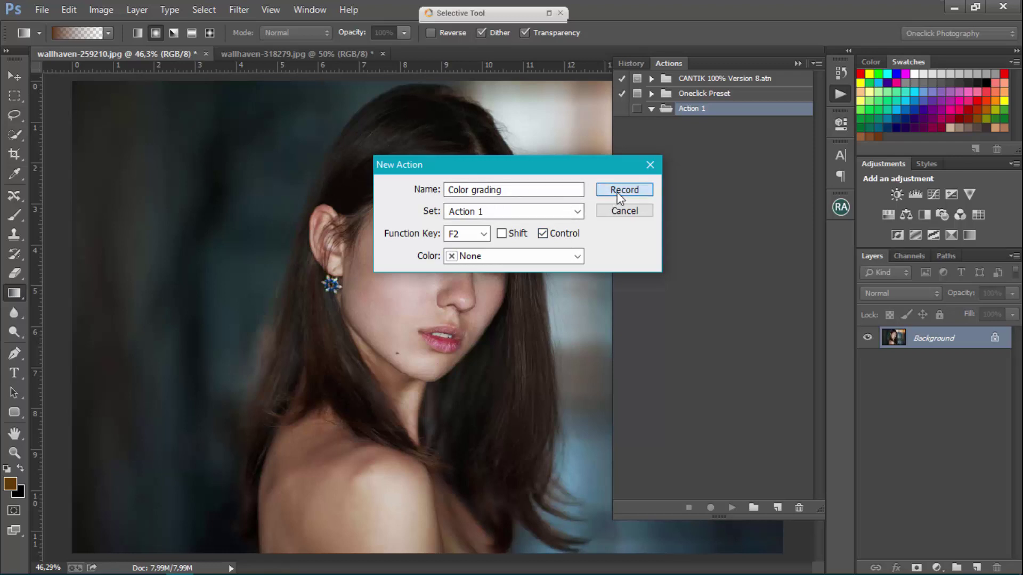
click(798, 62)
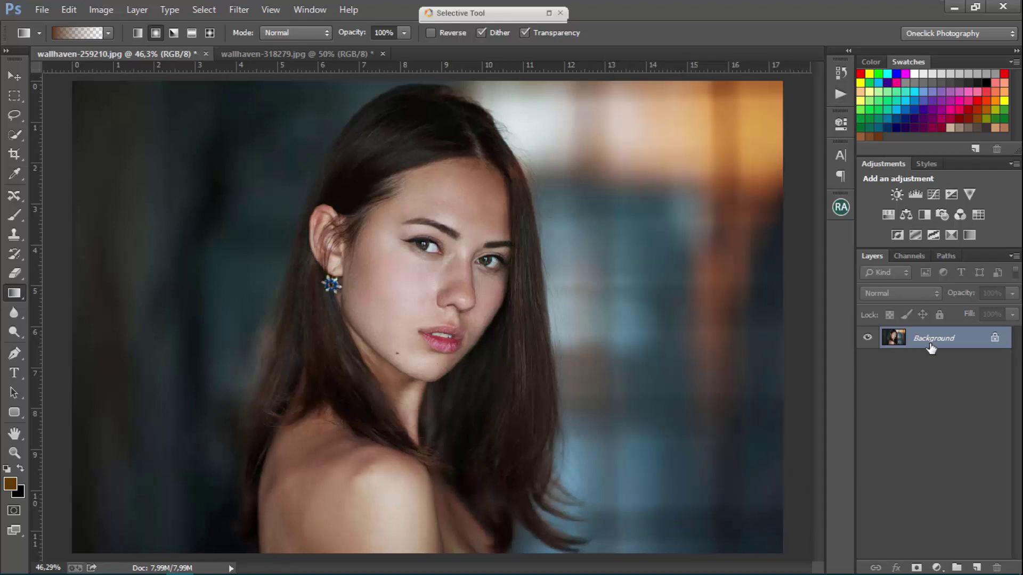
Step: Duplicate the background to Layer 1 and add a brightening Curves layer with an inverted diagonal gradient mask
key(ctrl+j)
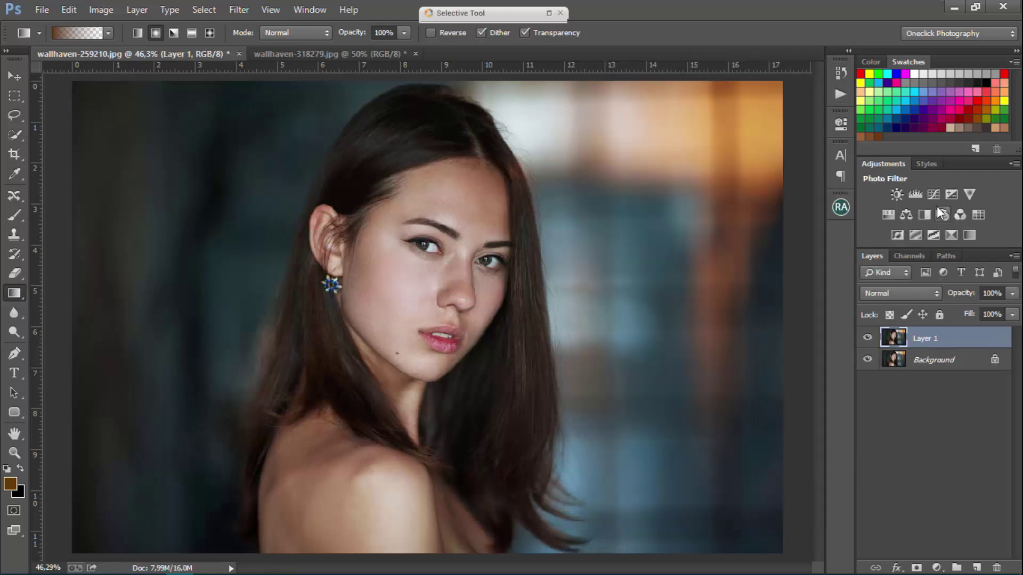
click(934, 195)
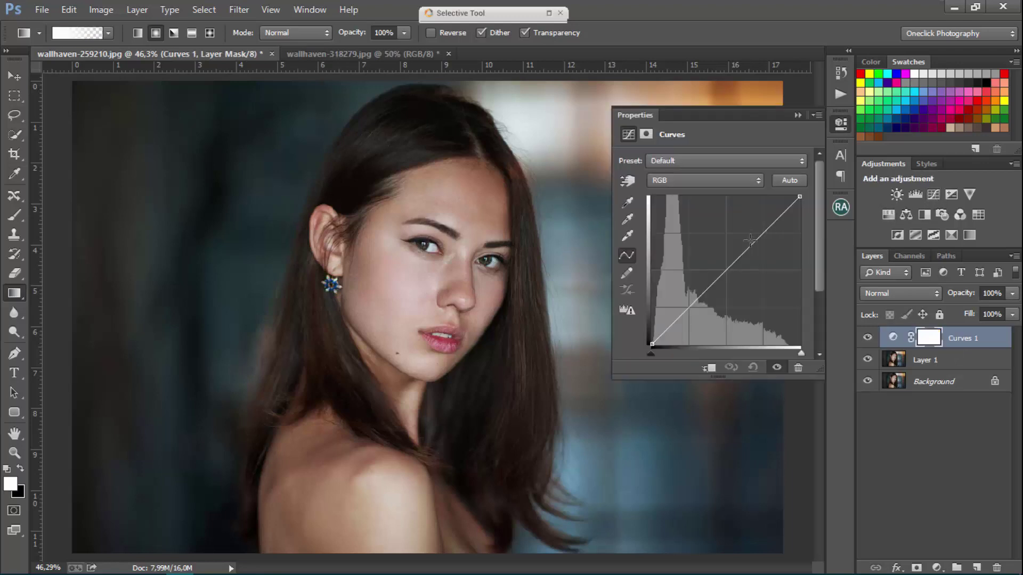
drag(751, 244, 741, 225)
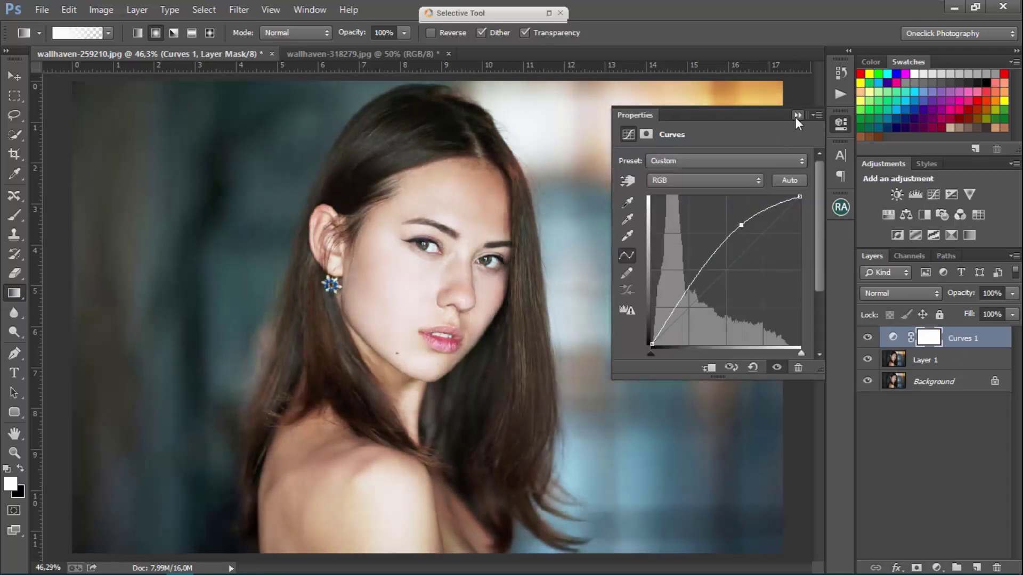
click(798, 115)
key(ctrl+i)
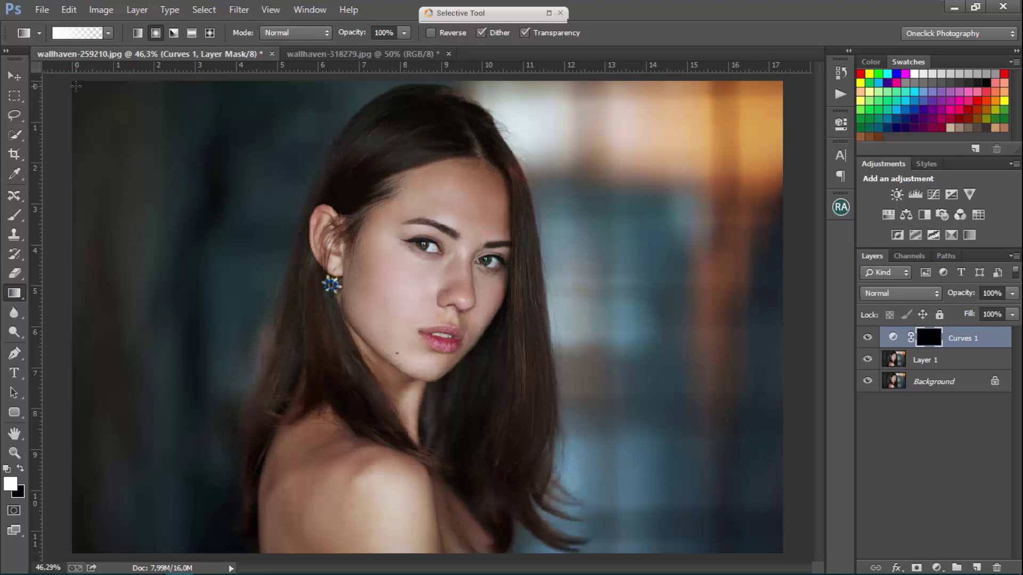
drag(76, 87, 787, 557)
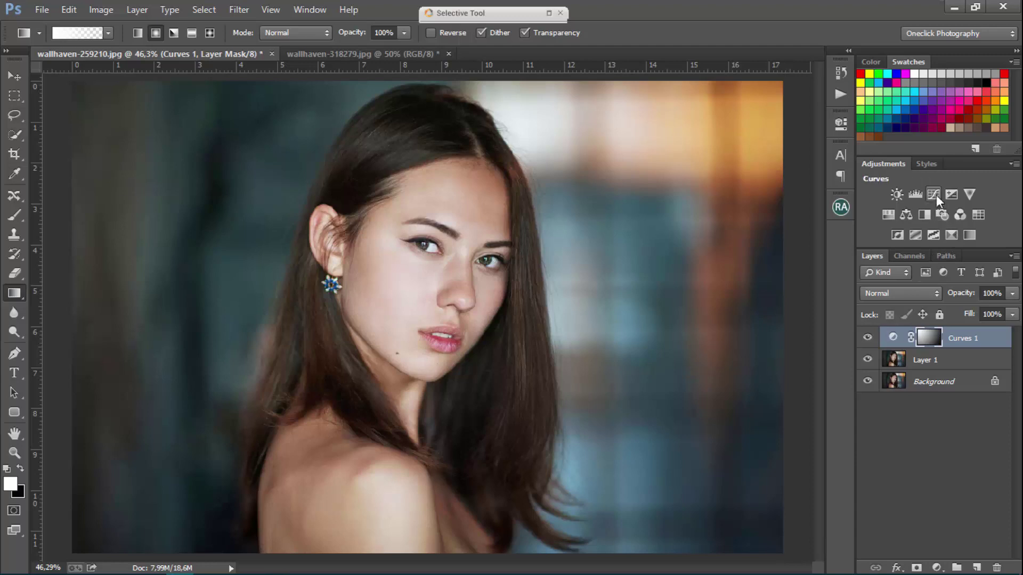
Step: Add a transparent Gradient Fill, Radial, reversed, 180% scale, centred on the face
click(936, 568)
click(916, 261)
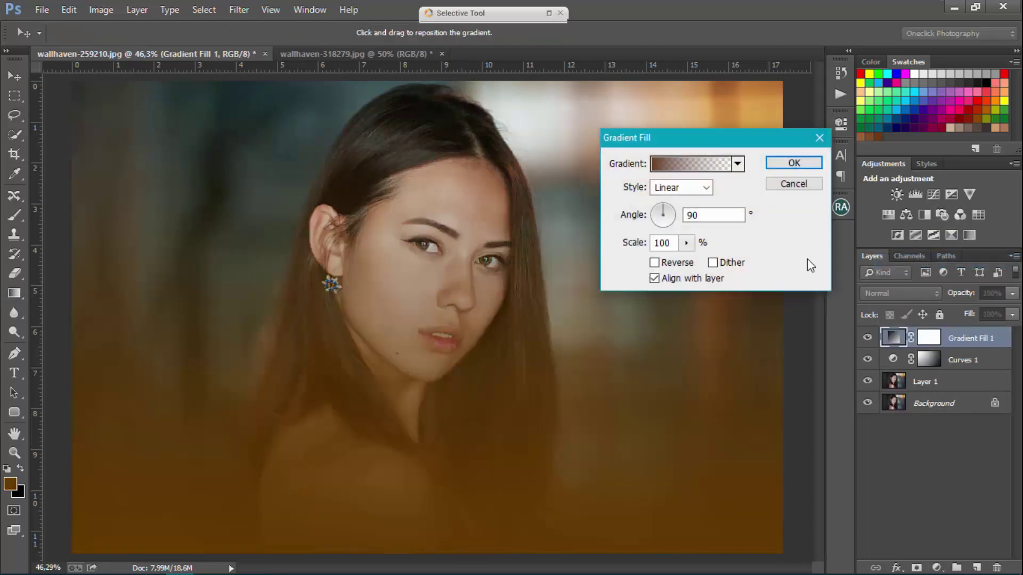
click(737, 164)
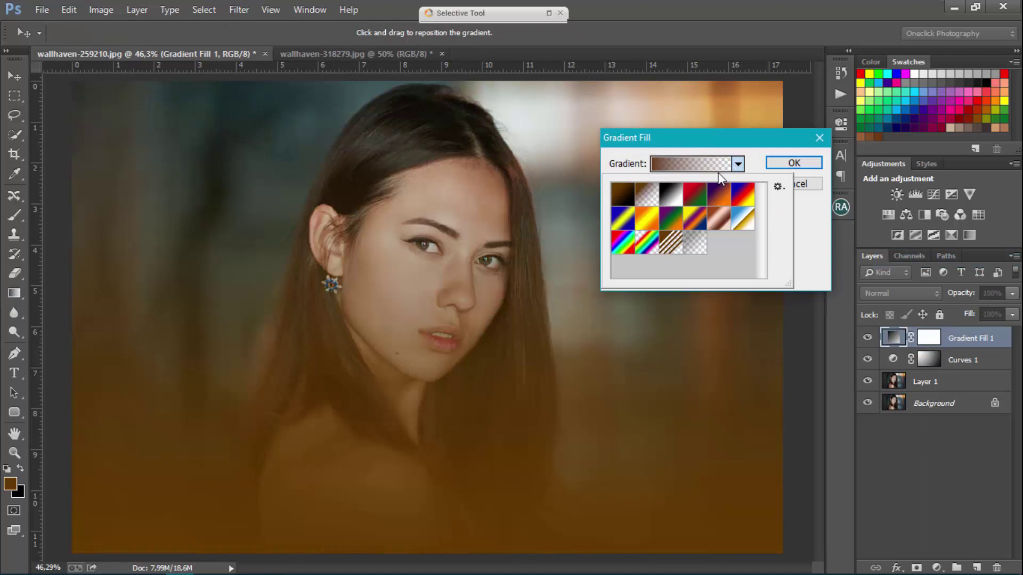
click(695, 242)
click(799, 224)
click(692, 188)
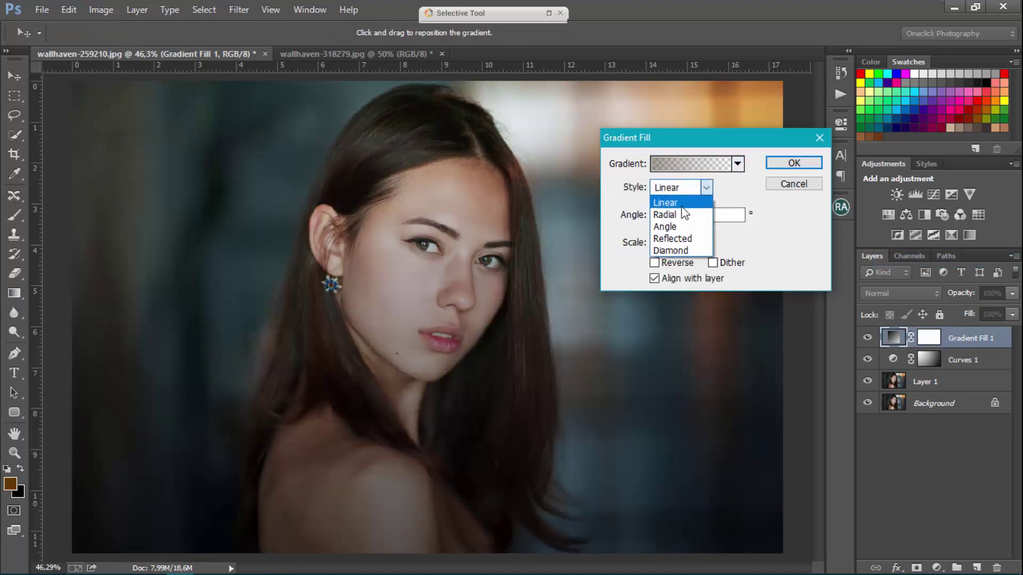
click(692, 217)
click(654, 262)
drag(438, 347, 402, 304)
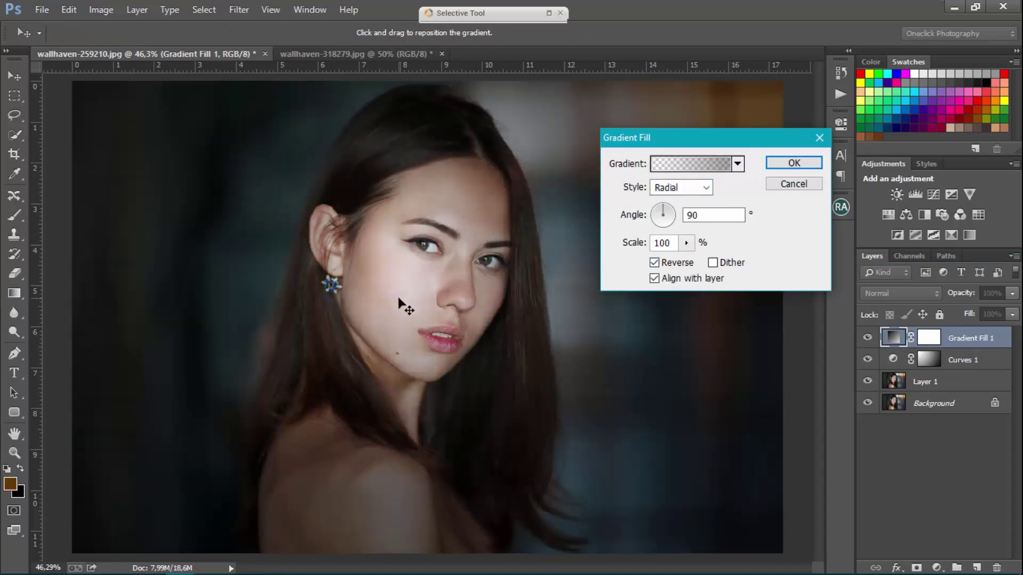
double_click(663, 243)
text(180)
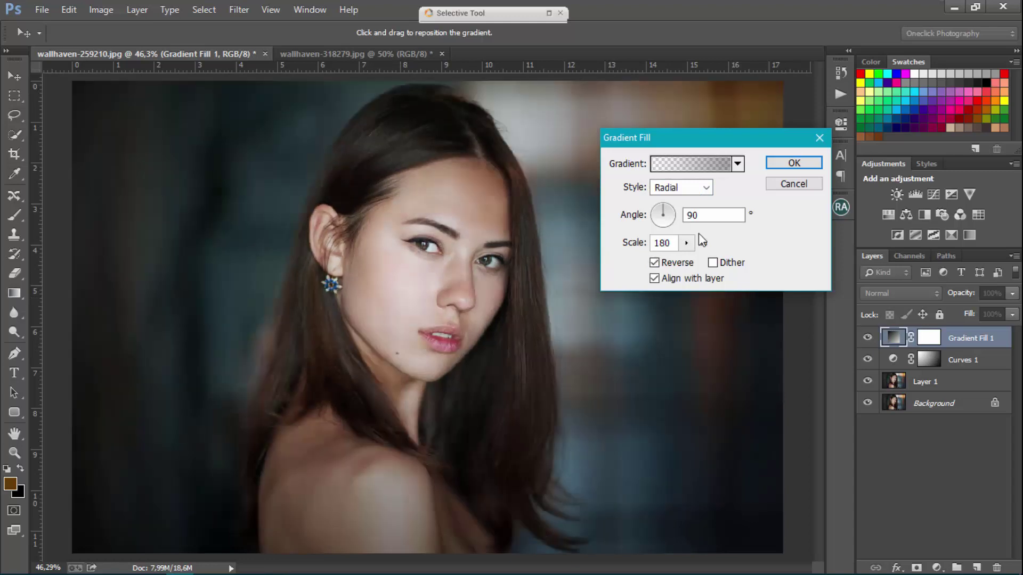
click(776, 168)
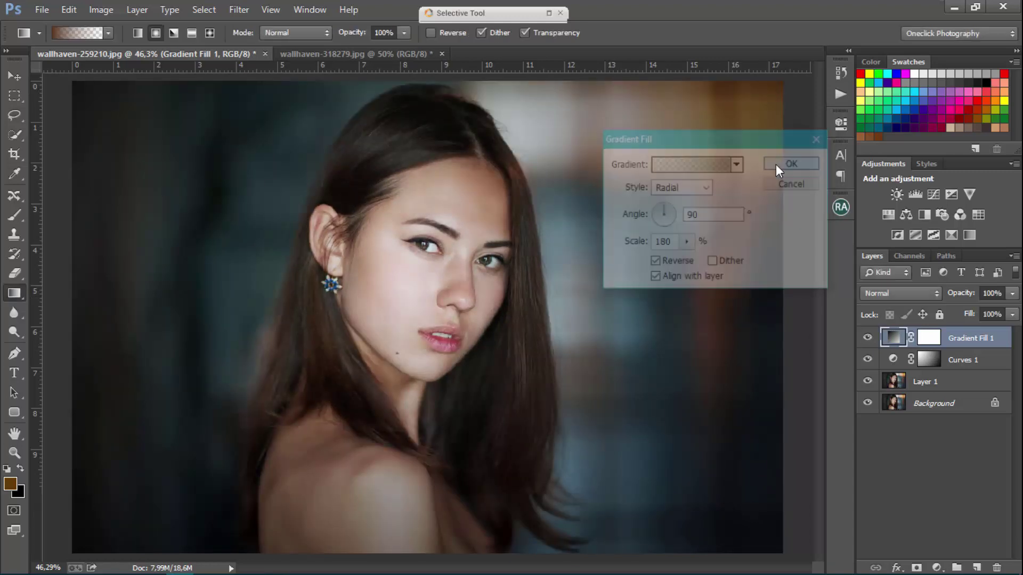
Step: Add a second Curves layer that lifts the shadows by raising the black point
click(933, 194)
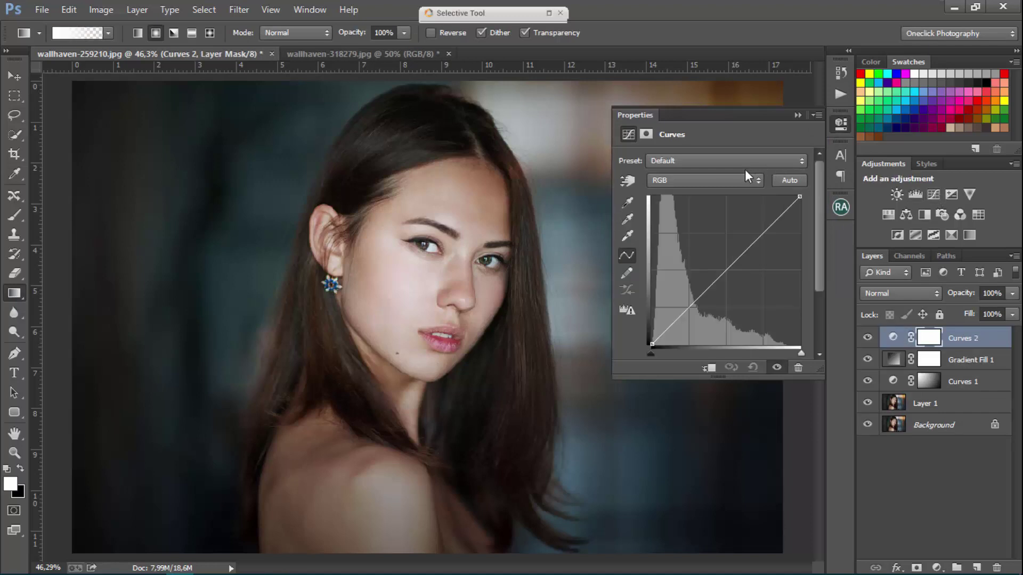
click(726, 269)
click(691, 305)
drag(651, 344, 652, 324)
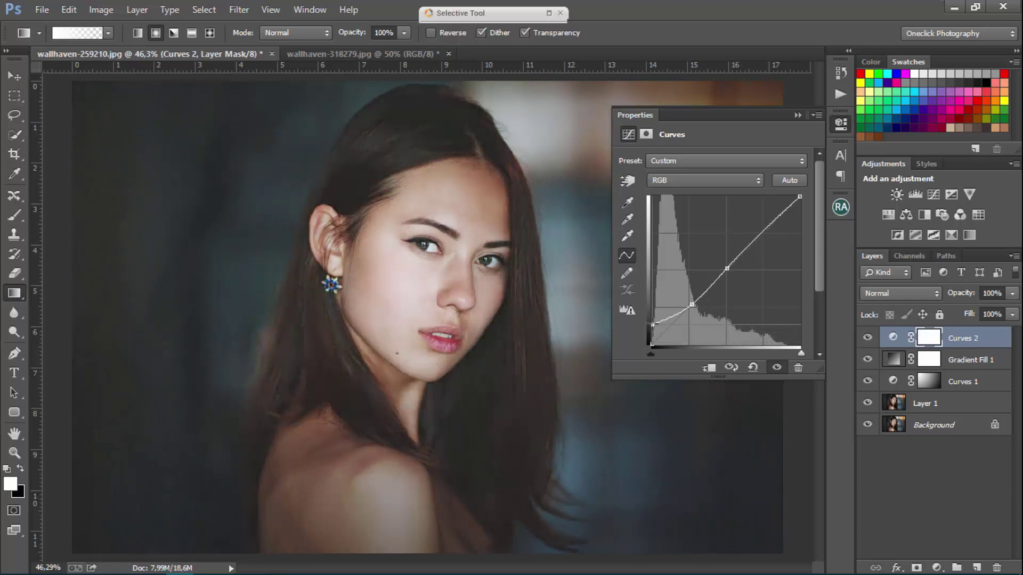
click(801, 114)
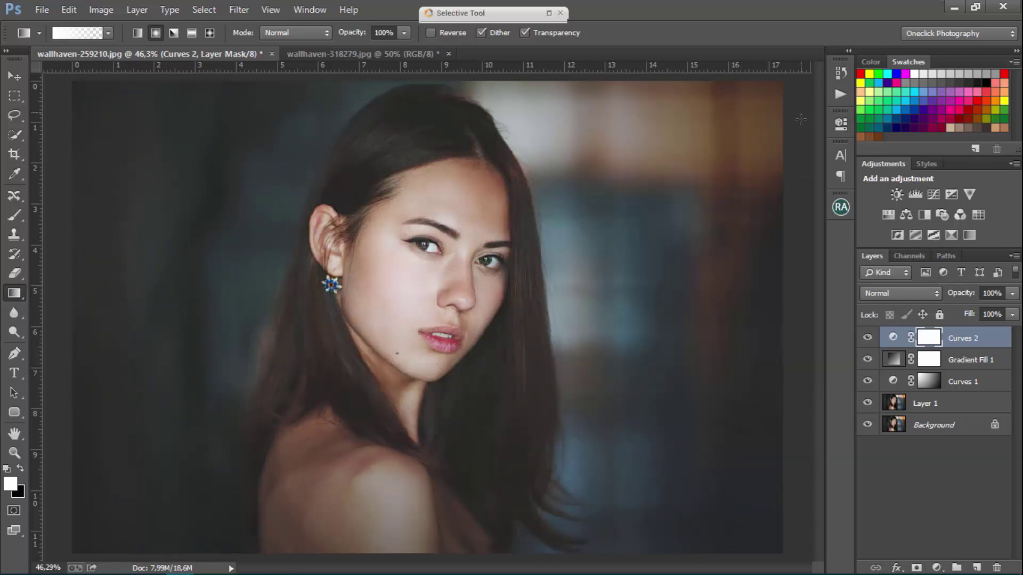
Step: Add a Selective Color layer with Reds: Cyan -11, less magenta, more yellow and black
click(947, 234)
click(723, 180)
click(693, 182)
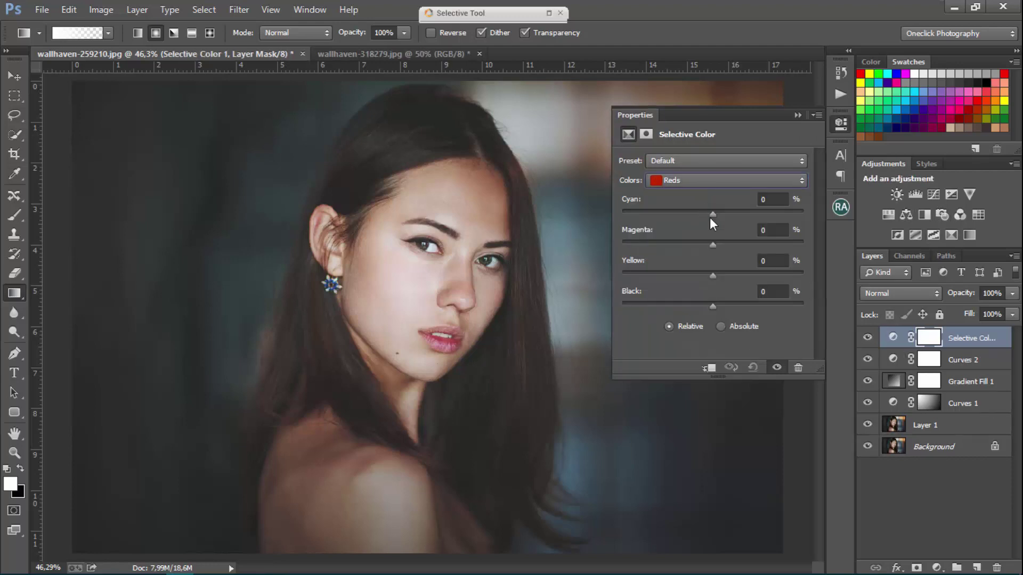
drag(714, 214, 702, 214)
drag(712, 276, 705, 245)
drag(712, 306, 717, 306)
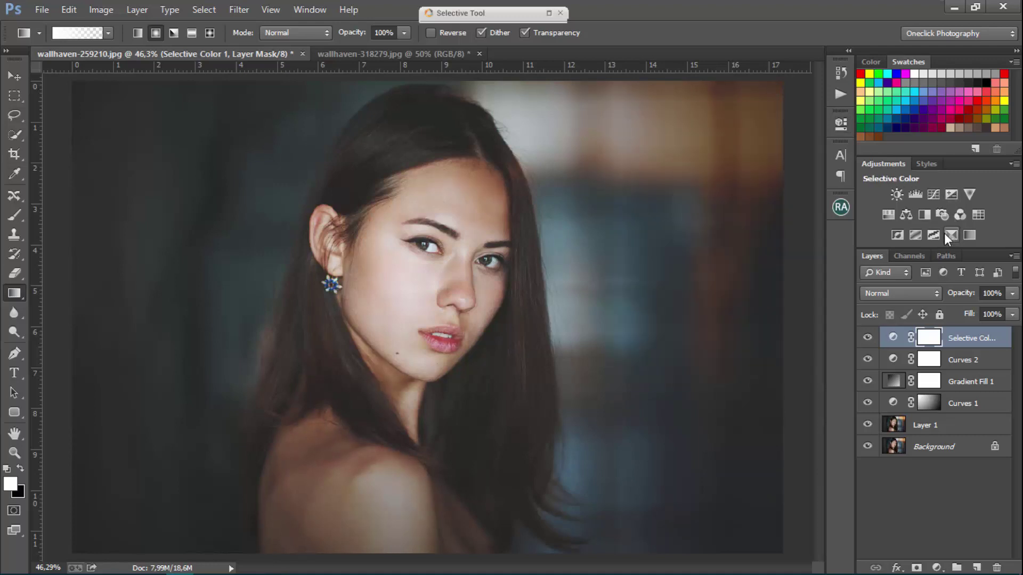
Step: Add another Selective Color layer with Yellows: Cyan -3, Yellow -4, Black +5
click(944, 232)
click(739, 183)
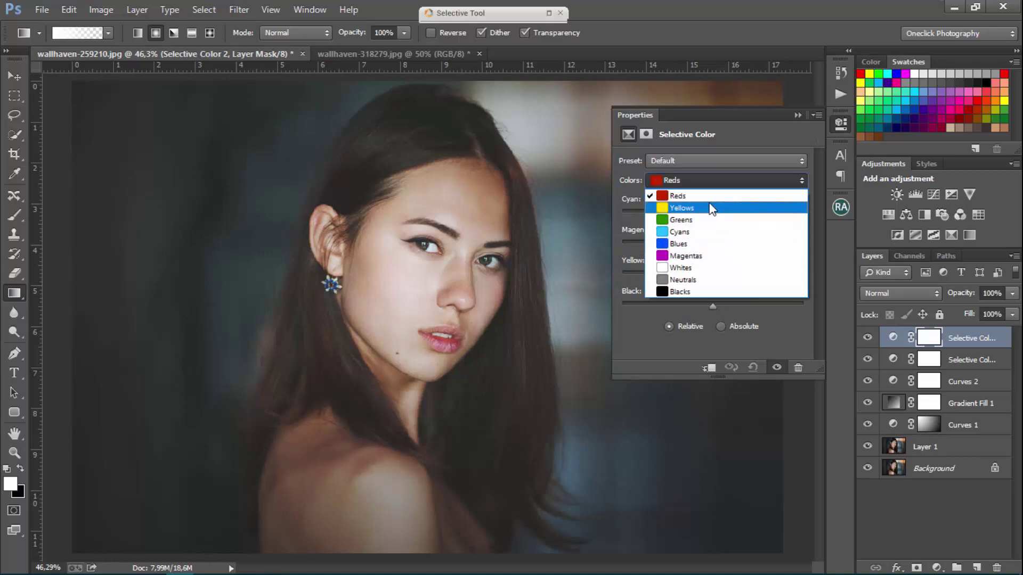
click(712, 208)
drag(712, 213, 709, 214)
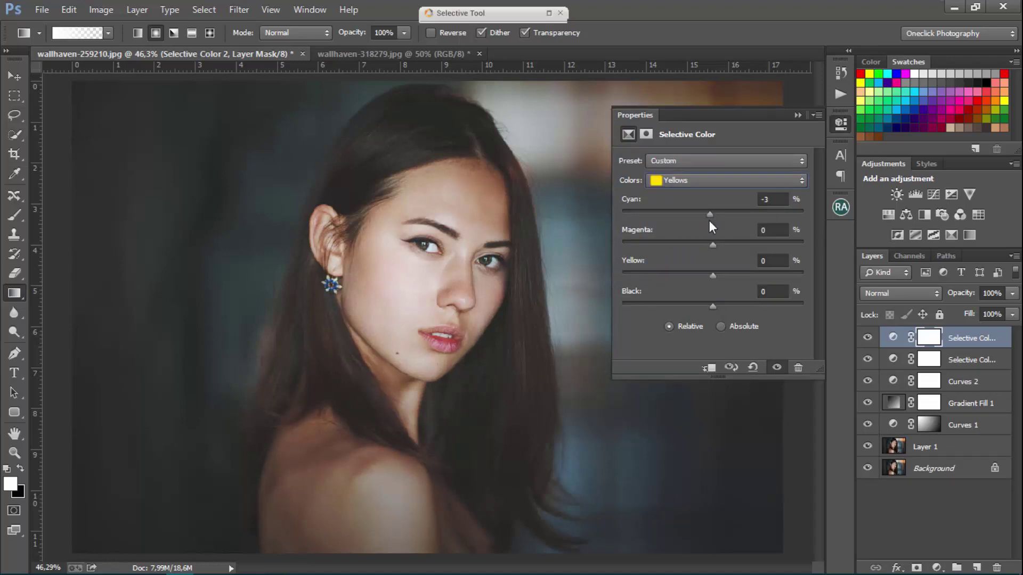
drag(712, 275, 718, 308)
click(798, 115)
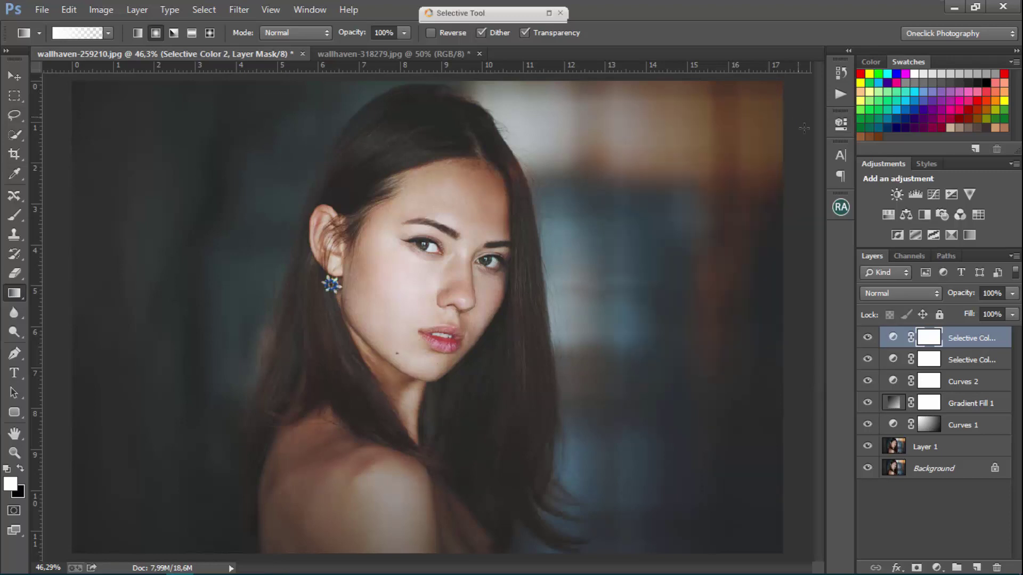
Step: Add a Color Balance layer shifting the Highlights toward blue and magenta
click(904, 214)
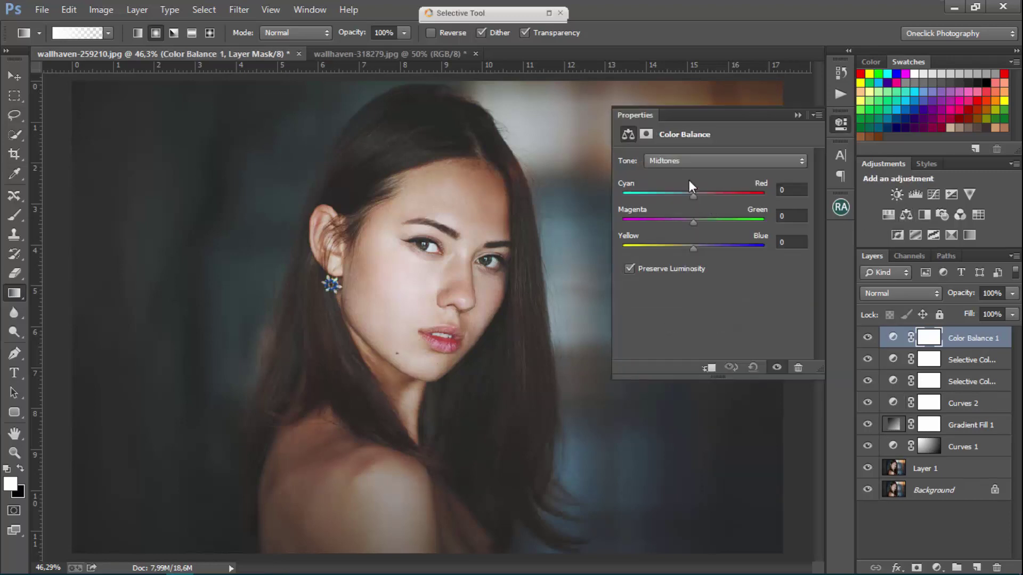
click(680, 160)
click(676, 195)
drag(692, 246, 693, 198)
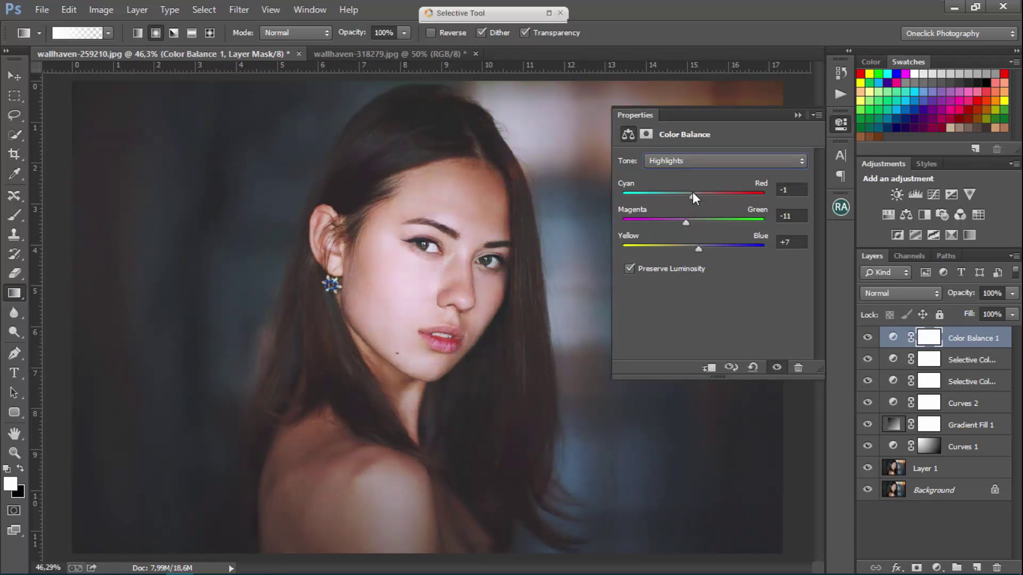
click(798, 116)
Step: Add a Selective Color layer with Neutrals: Cyan -5, Magenta -1, Yellow +1, Black -4
click(951, 235)
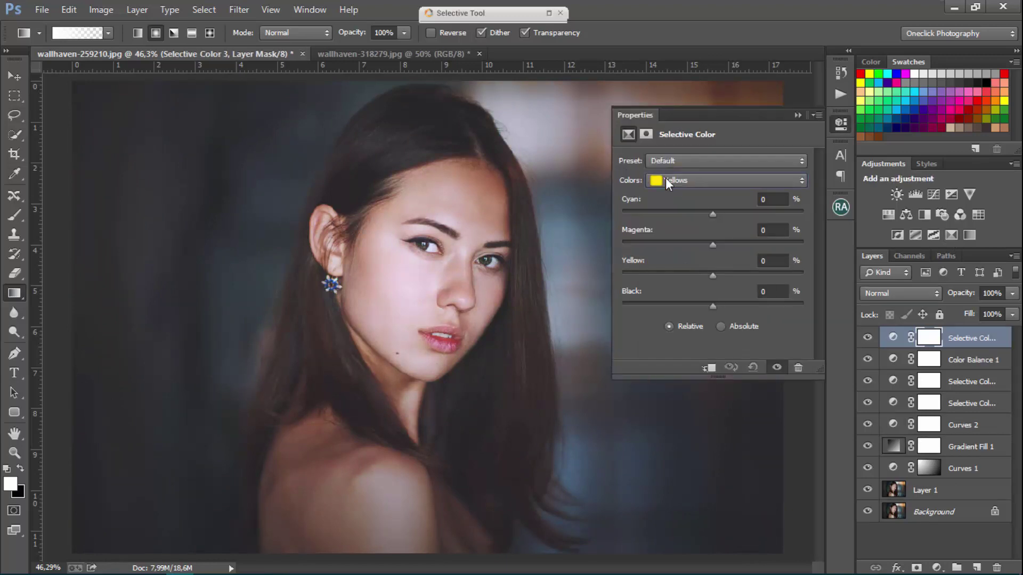
click(666, 181)
click(678, 280)
drag(713, 277, 709, 308)
drag(713, 216, 712, 244)
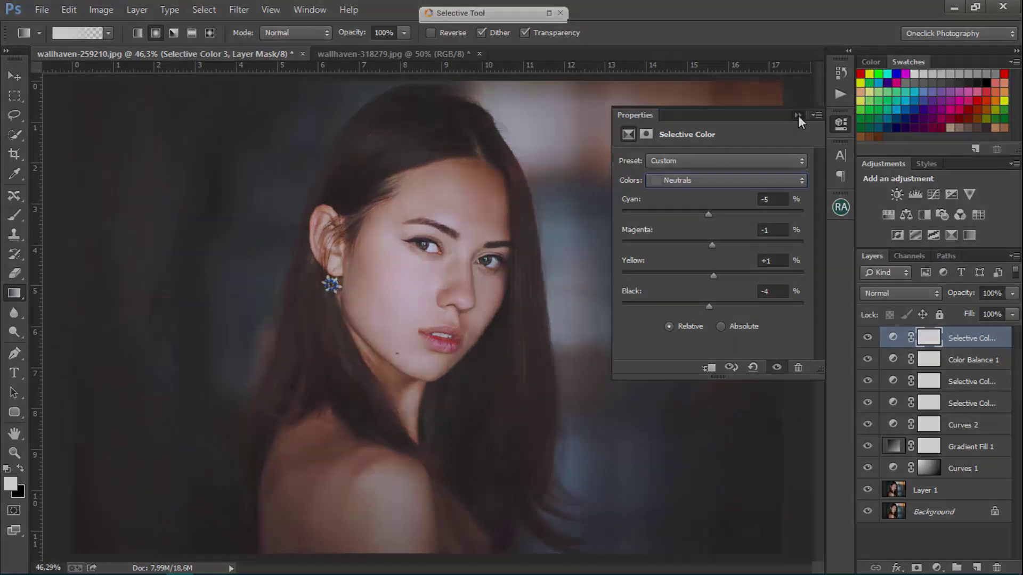
click(798, 115)
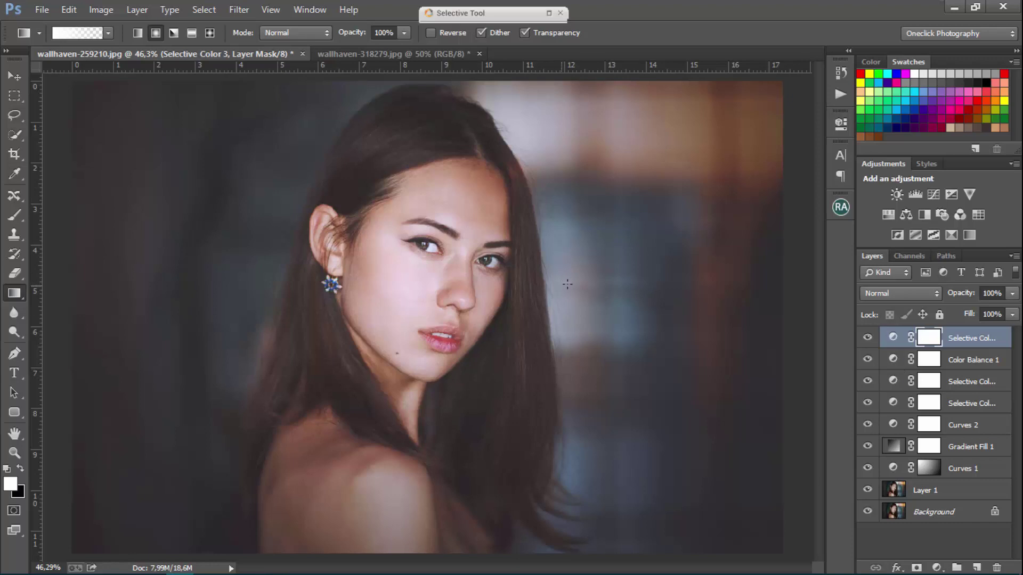
Step: Stop recording Color grading, enable its step dialogs, and switch to wallhaven-318279.jpg
click(841, 95)
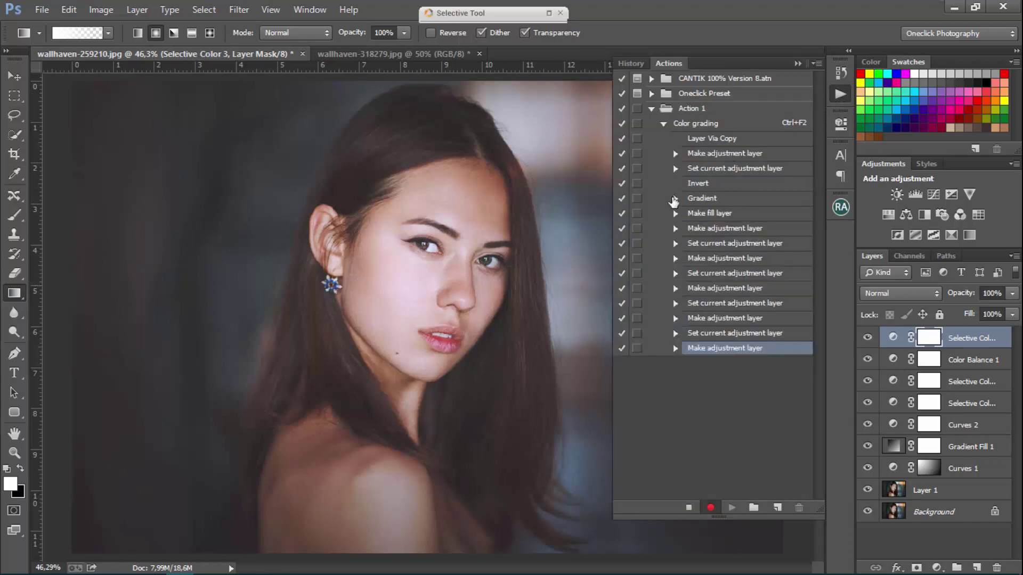
click(688, 507)
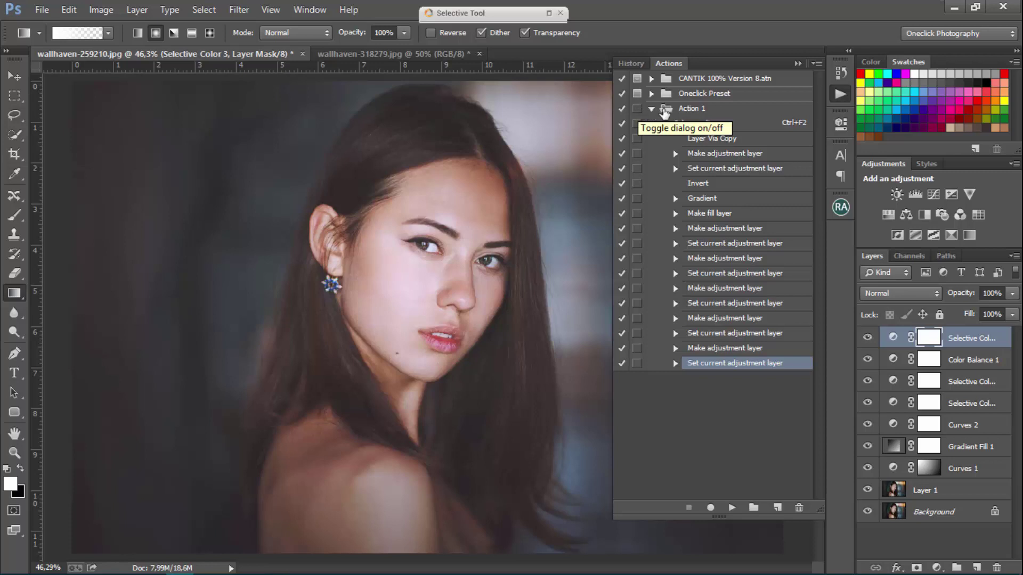
click(637, 108)
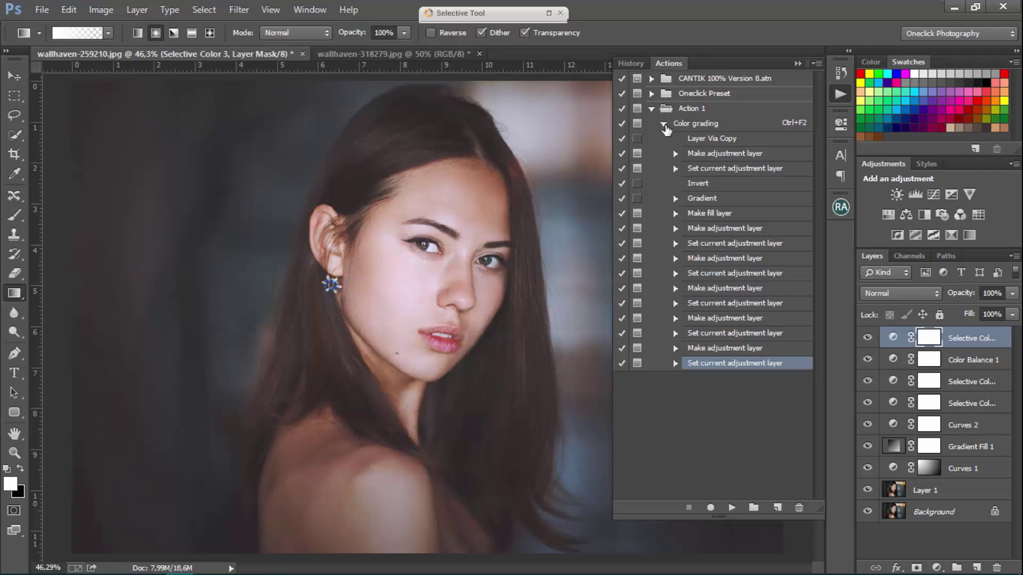
click(664, 124)
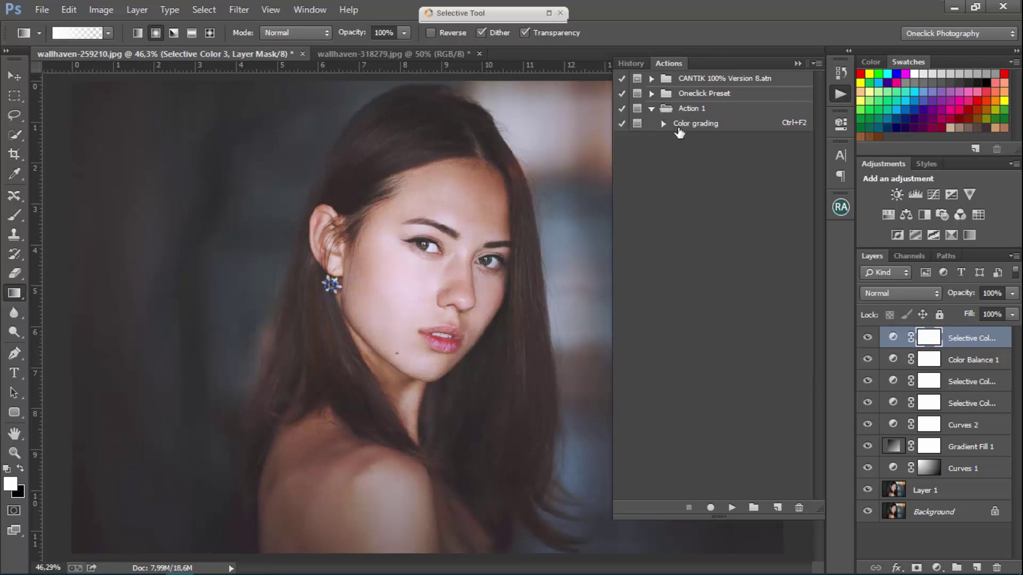
click(797, 63)
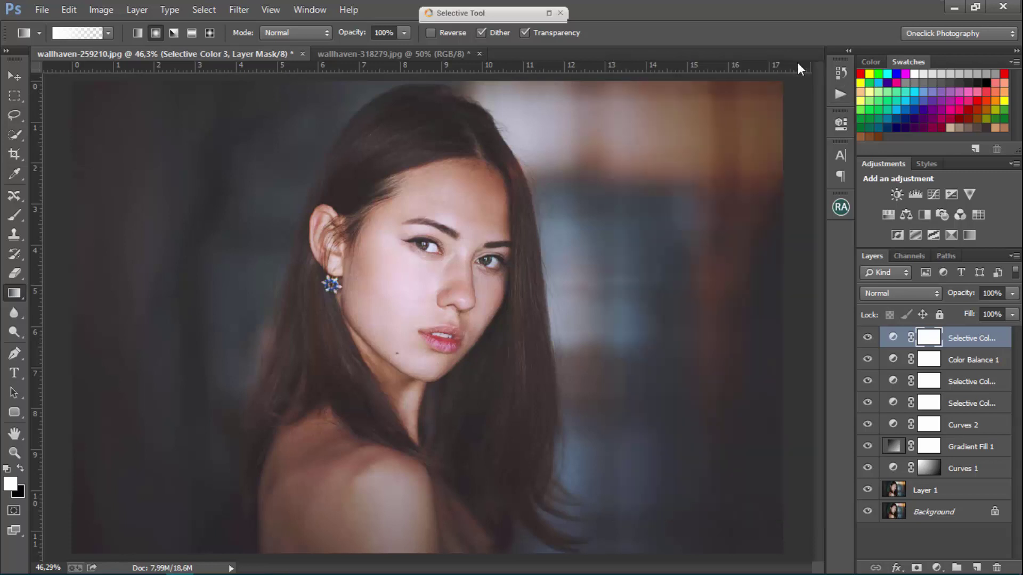
click(361, 53)
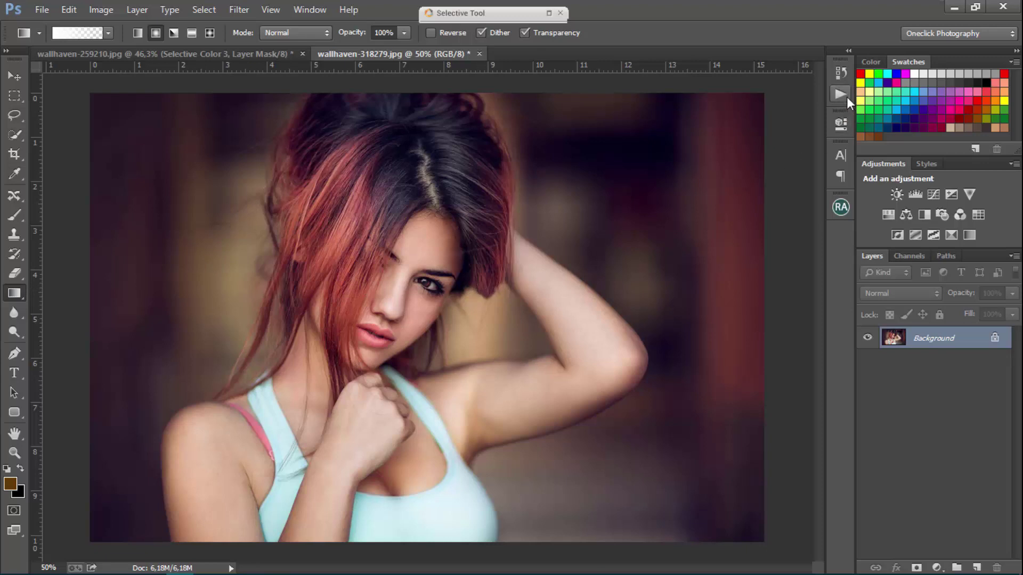
Step: Play the Color grading action on wallhaven-318279.jpg, accepting the new Curves 1 layer
click(841, 94)
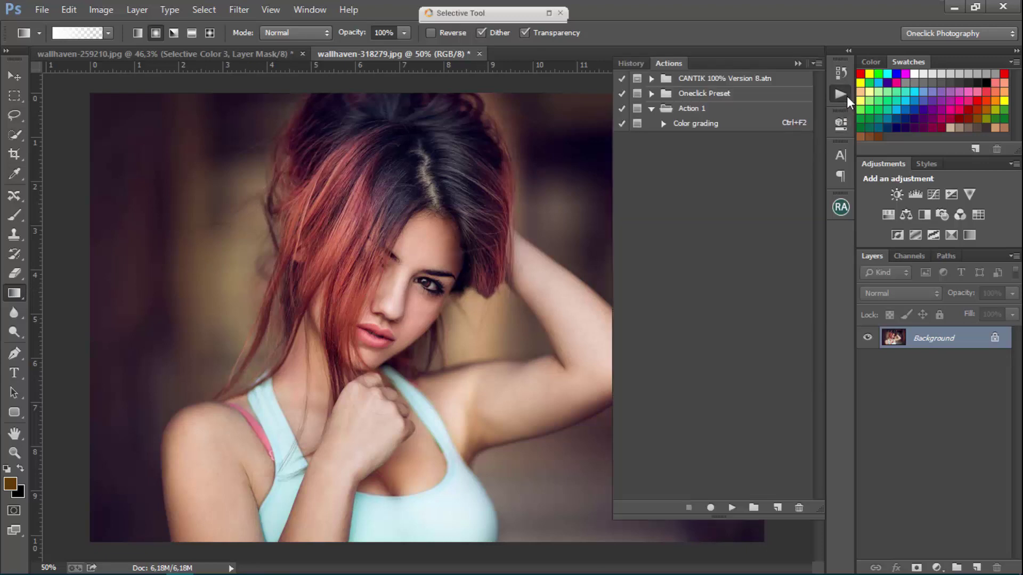
click(710, 126)
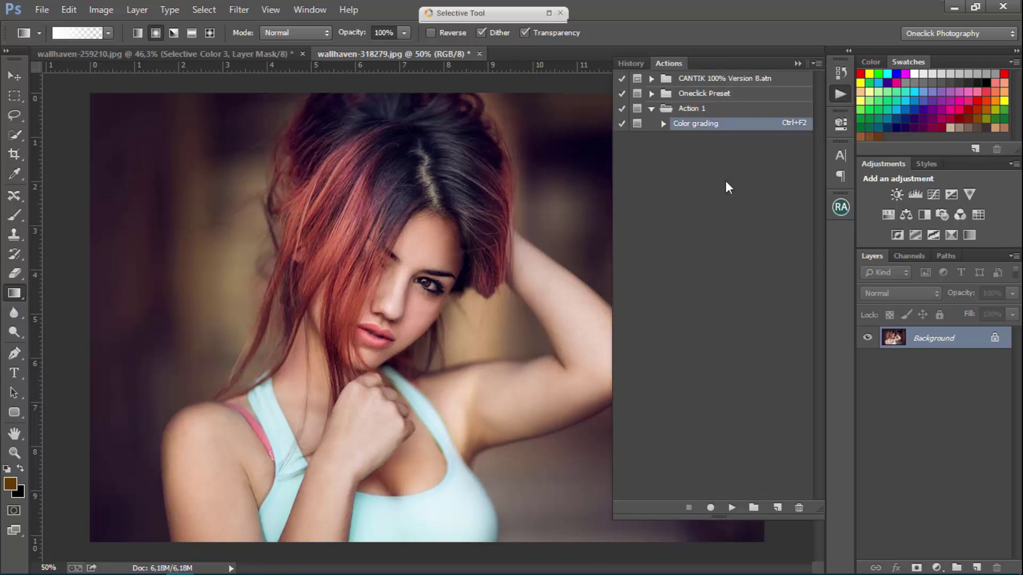
click(733, 508)
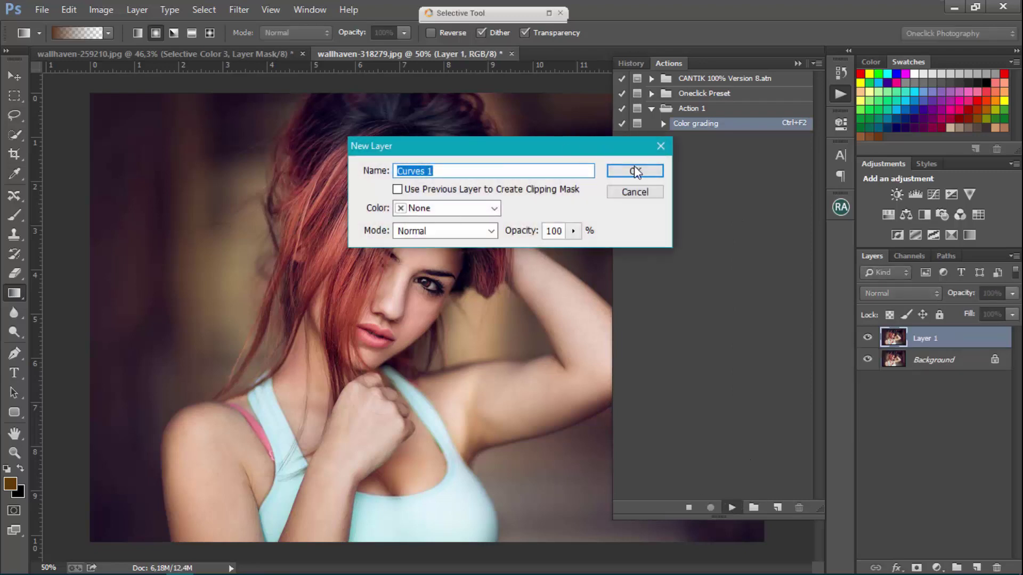
click(636, 171)
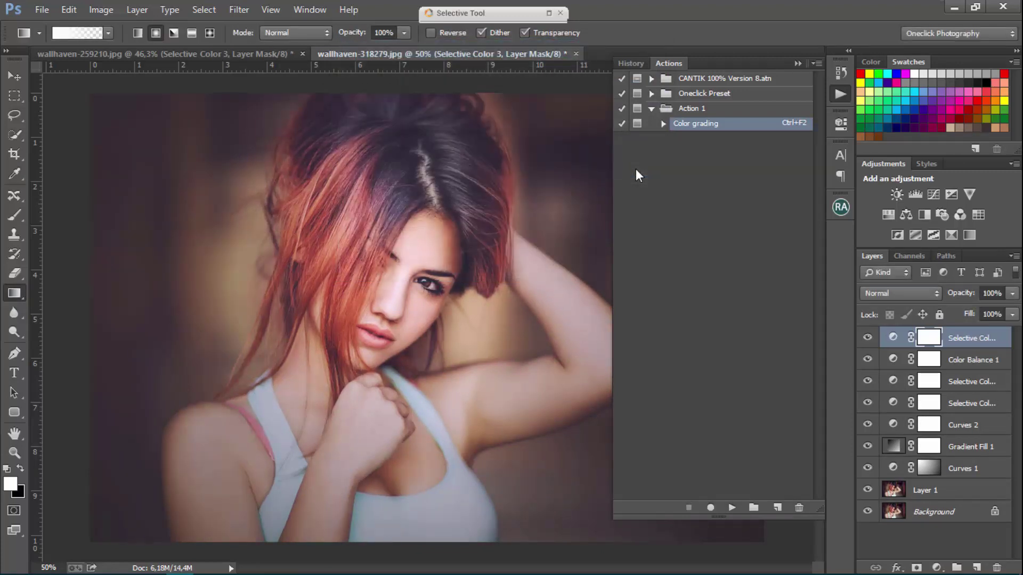
click(798, 63)
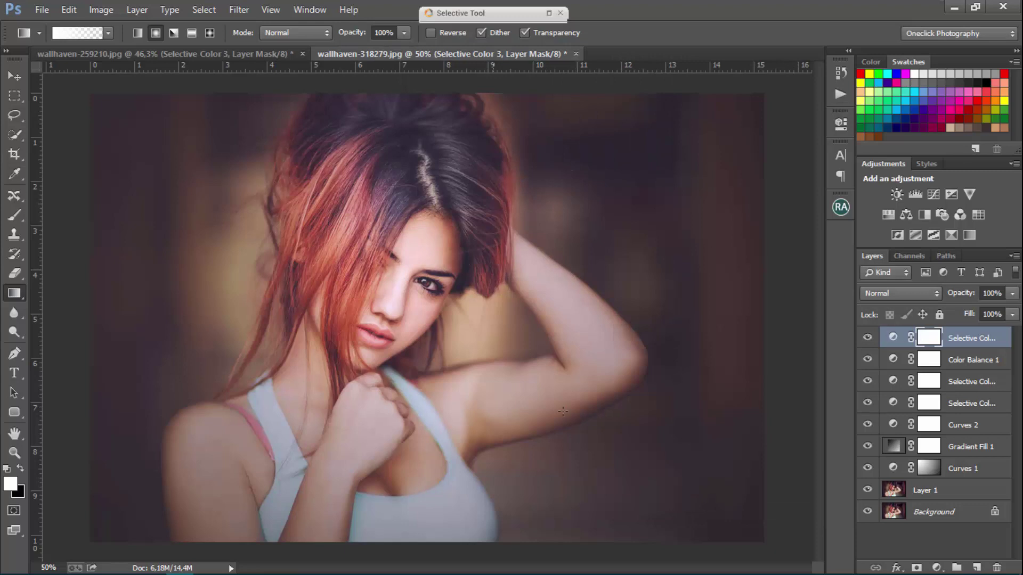
Step: Flip to wallhaven-259210.jpg, then back to the graded wallhaven-318279.jpg
click(195, 53)
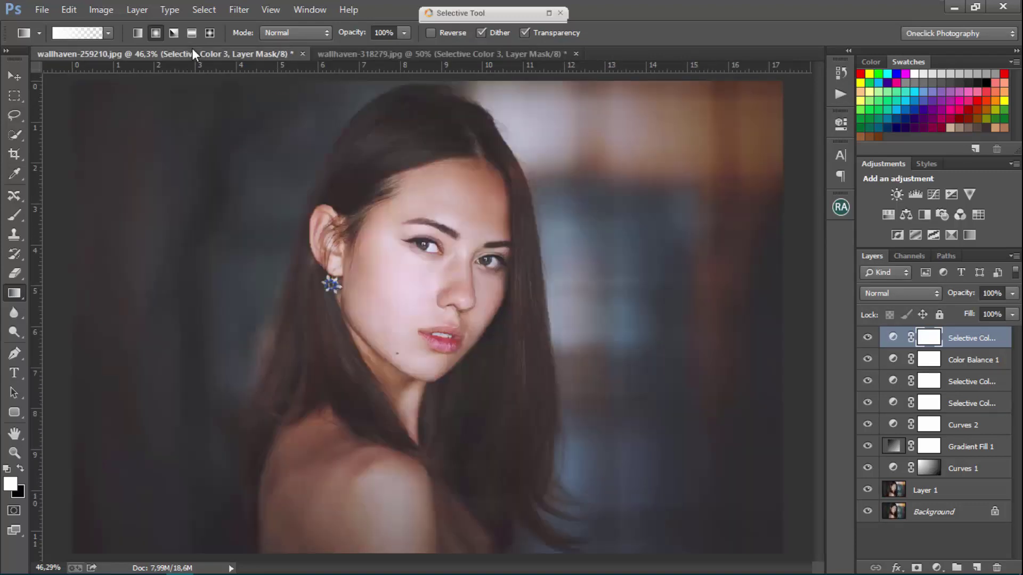
click(490, 53)
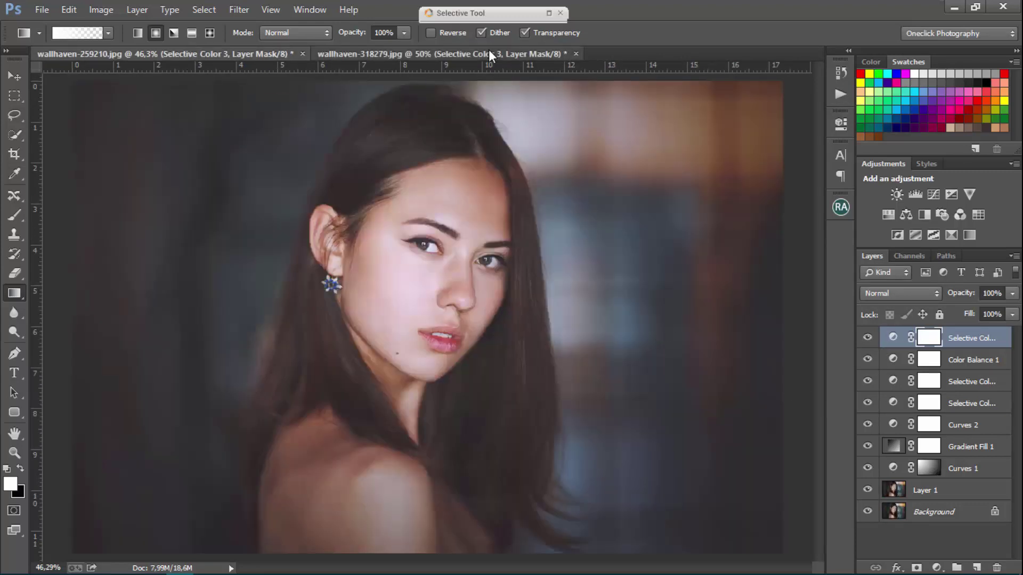